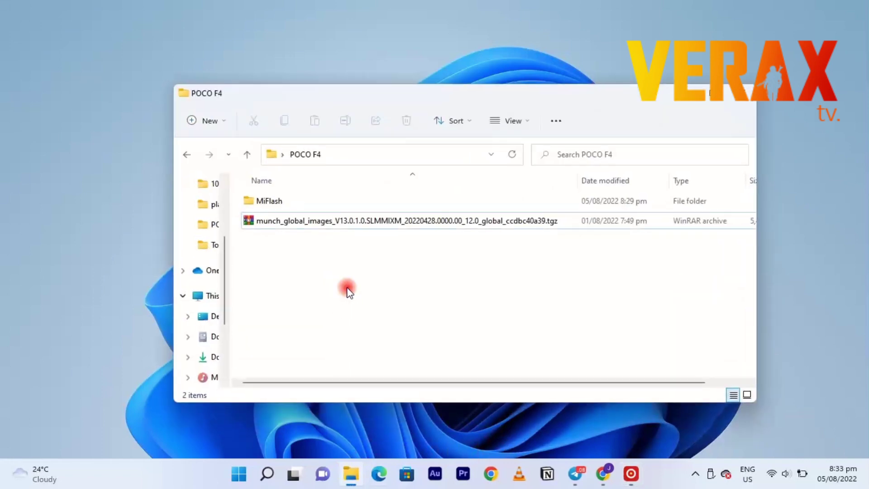
Step: Extract the ROM .tgz archive into the POCO F4 folder with WinRAR's Extract Here
left_click_drag(349, 273, 295, 224)
left_click_drag(323, 277, 261, 199)
left_click(300, 258)
left_click(302, 222)
right_click(302, 222)
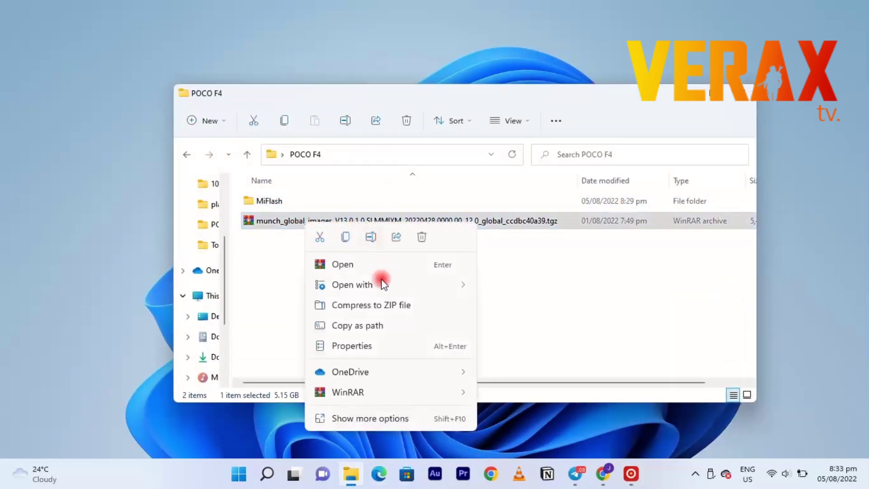
mouse_move(381, 289)
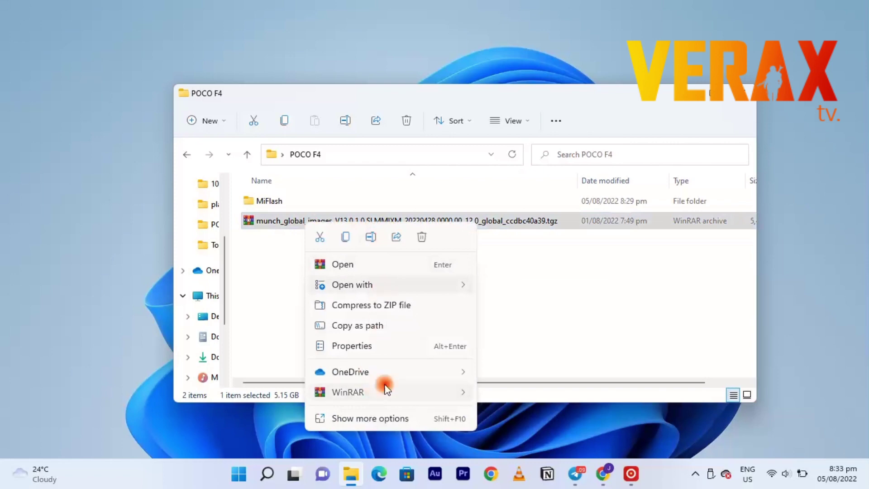
mouse_move(383, 390)
left_click(533, 387)
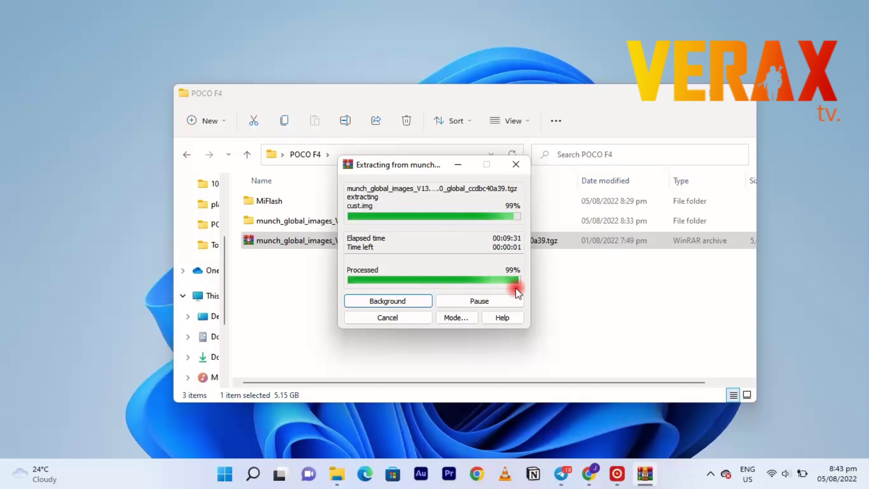
Step: Copy the extracted munch_global_images ROM folder's path from the address bar, then open the MiFlash folder
left_click(289, 243)
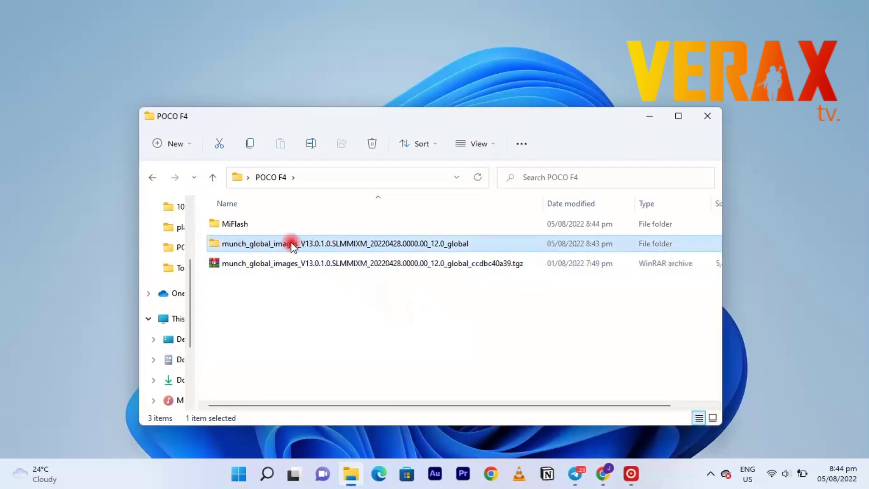
double_click(313, 244)
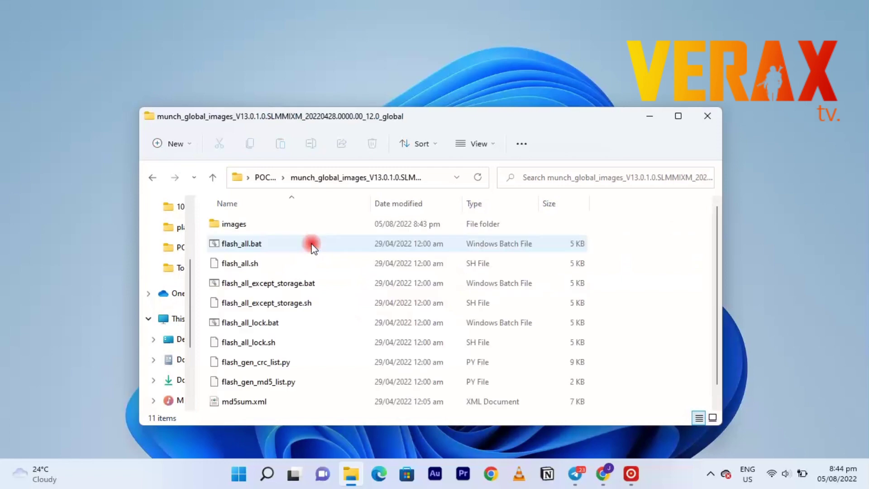
left_click(244, 224)
key("ctrl+a")
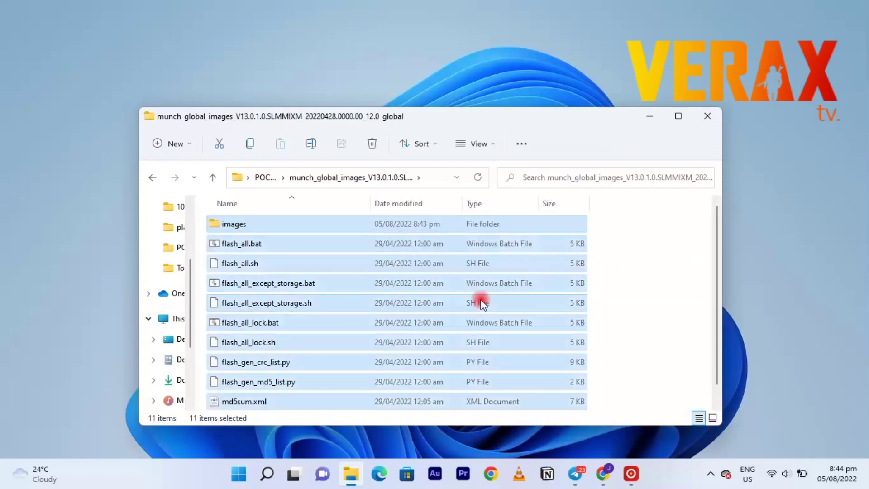
left_click(394, 178)
left_click(430, 179)
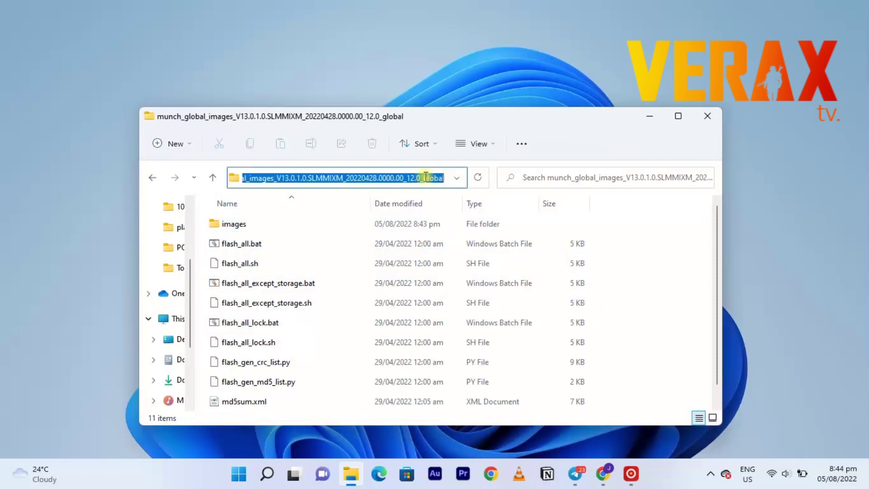
right_click(442, 178)
left_click(466, 216)
left_click(153, 178)
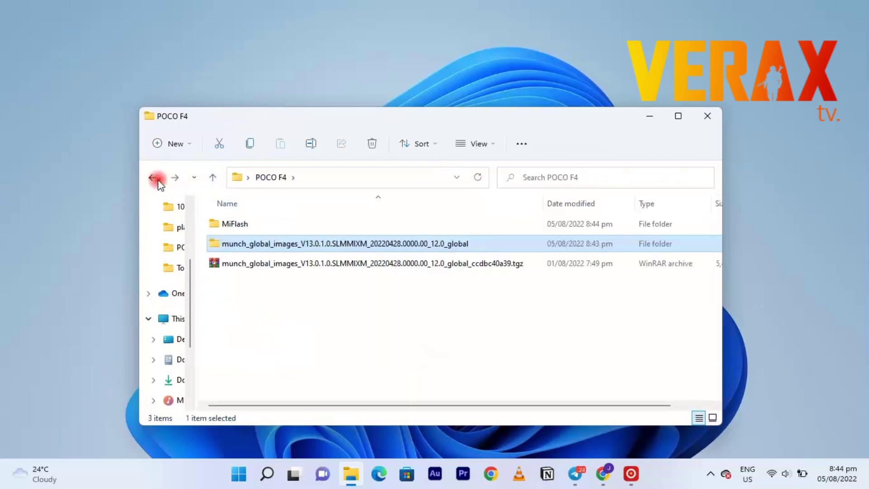
double_click(260, 224)
Step: Run XiaoMiFlash.exe as administrator and paste the ROM folder path into its path box
right_click(283, 323)
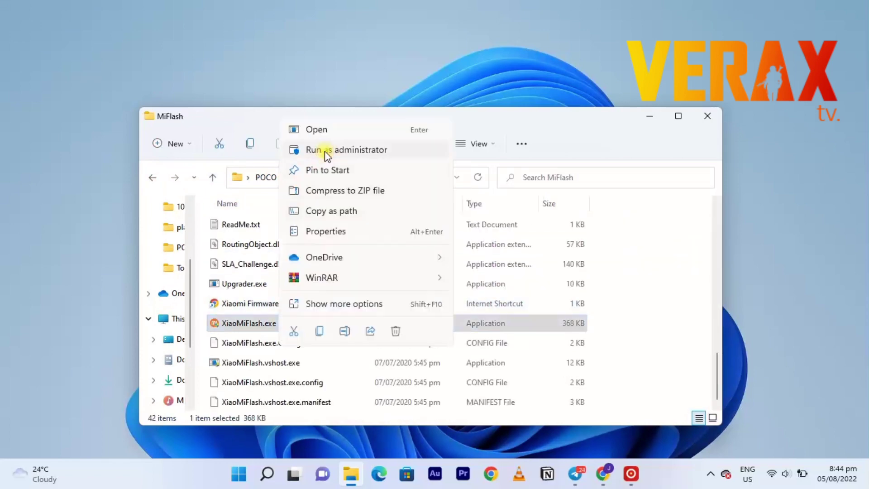
left_click(324, 152)
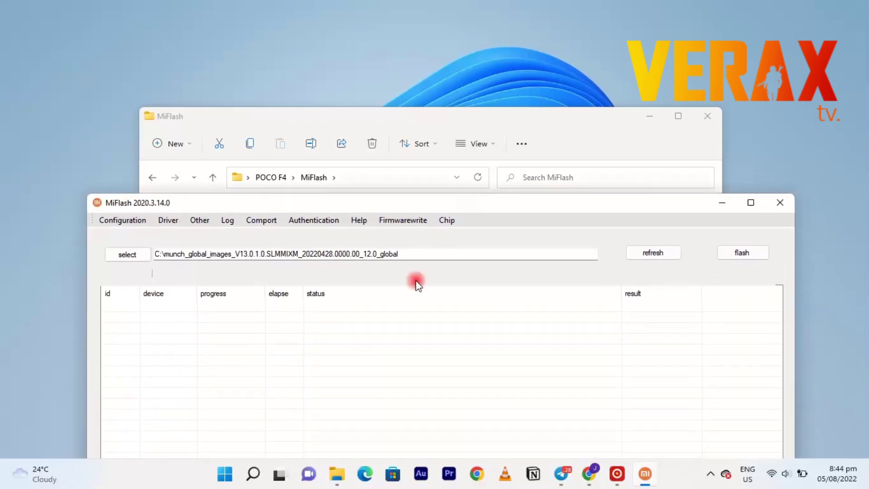
right_click(359, 254)
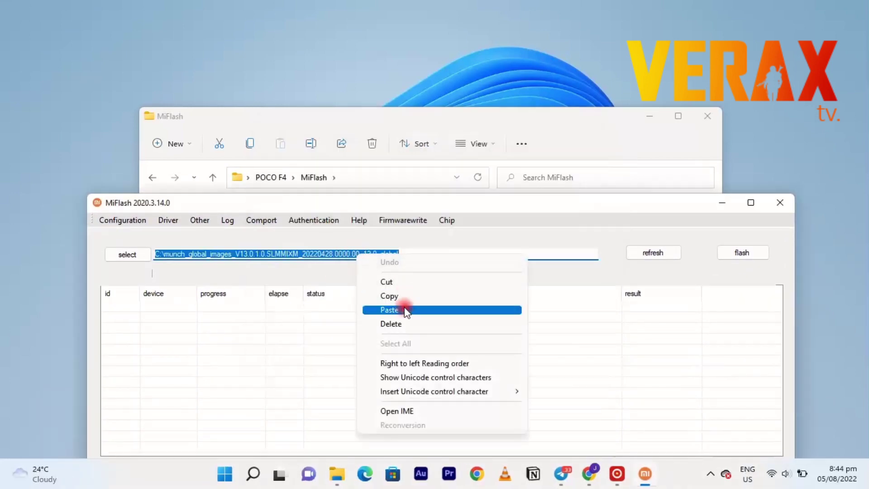
left_click(404, 309)
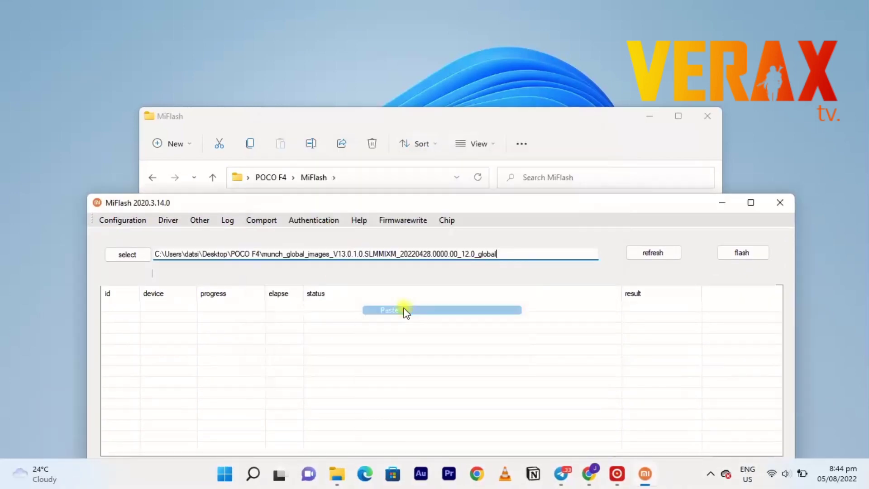
left_click_drag(382, 255, 173, 259)
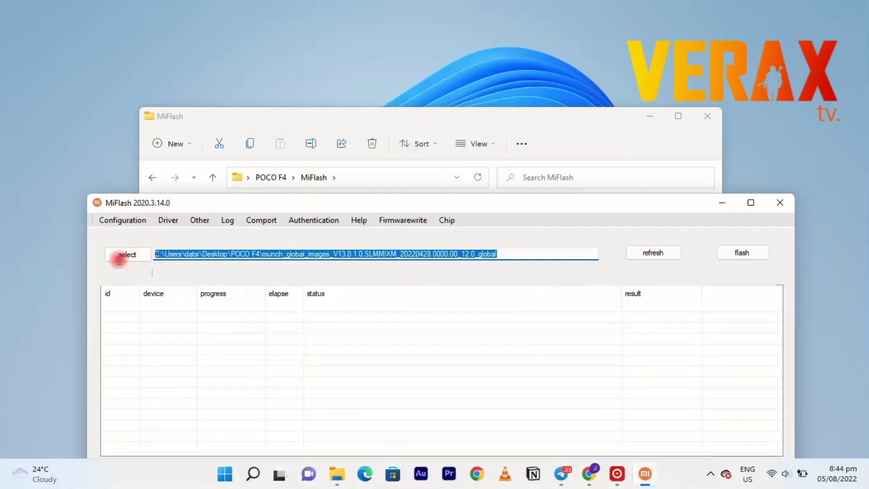
Step: Detect the connected phone, maximize MiFlash, and select the clean all and lock mode
left_click(651, 253)
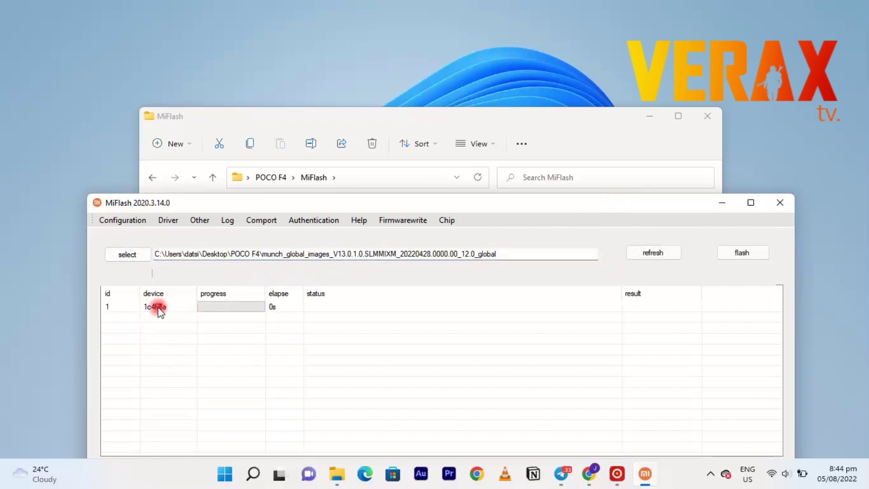
left_click_drag(595, 199, 594, 1)
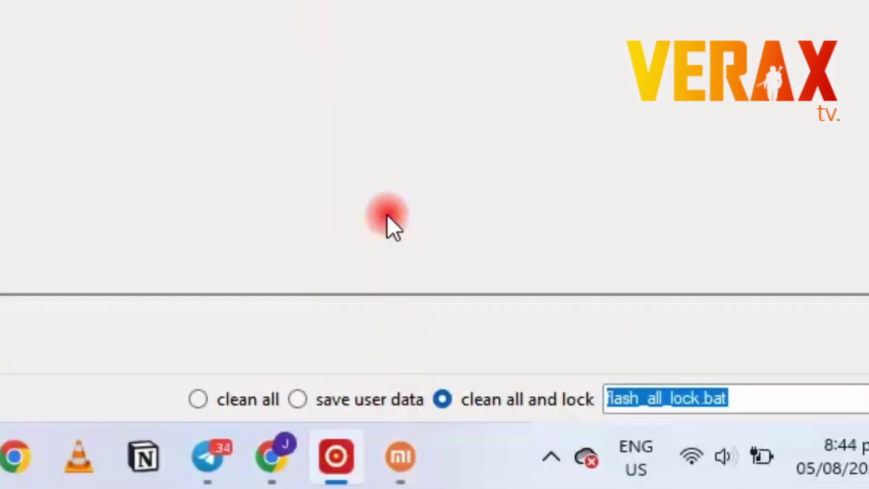
left_click(198, 398)
left_click(298, 398)
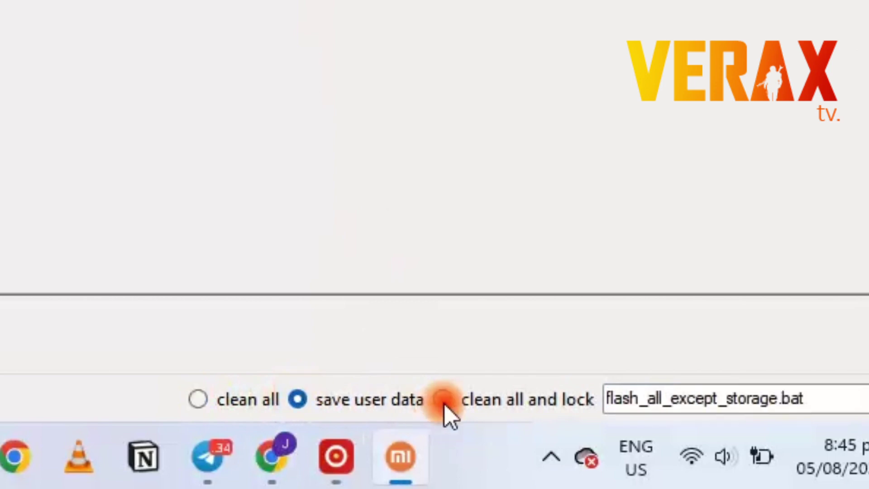
left_click(444, 400)
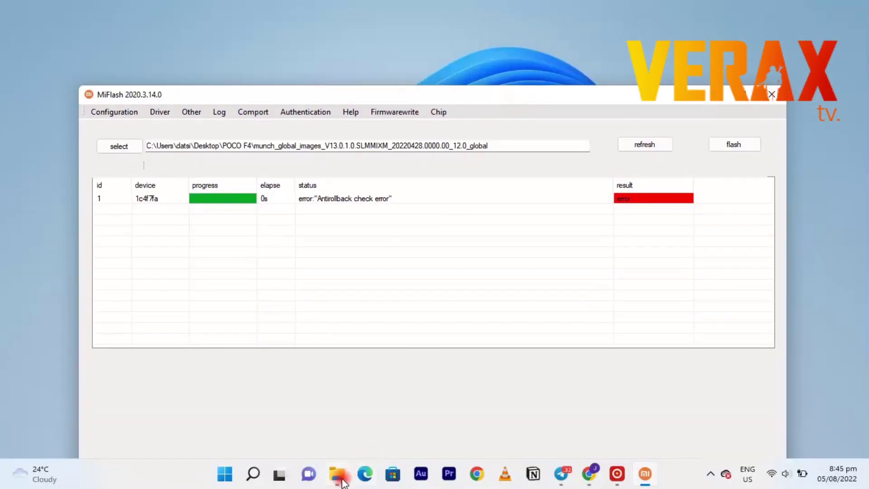
Step: Open flash_all.bat from the extracted ROM folder in Notepad
left_click(339, 475)
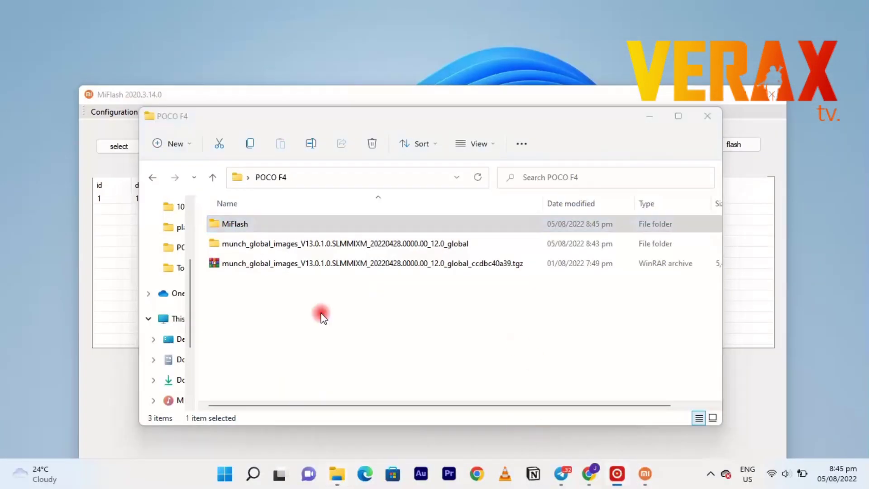
double_click(287, 244)
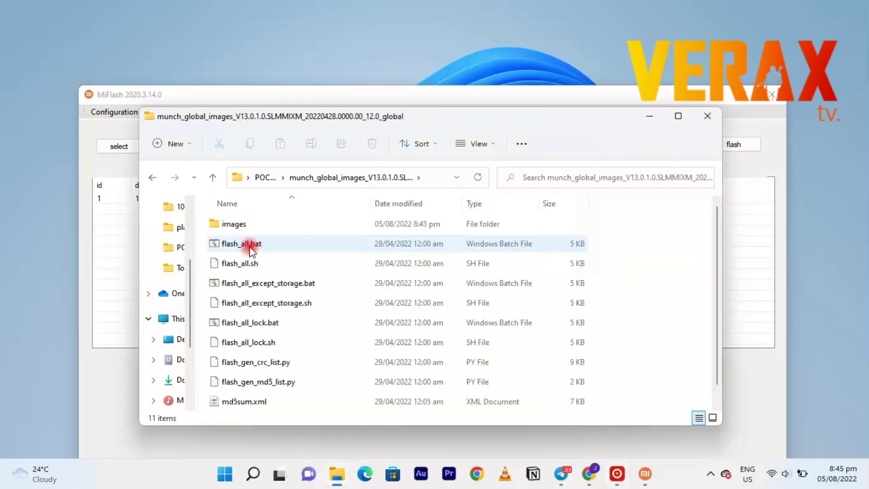
left_click(264, 285)
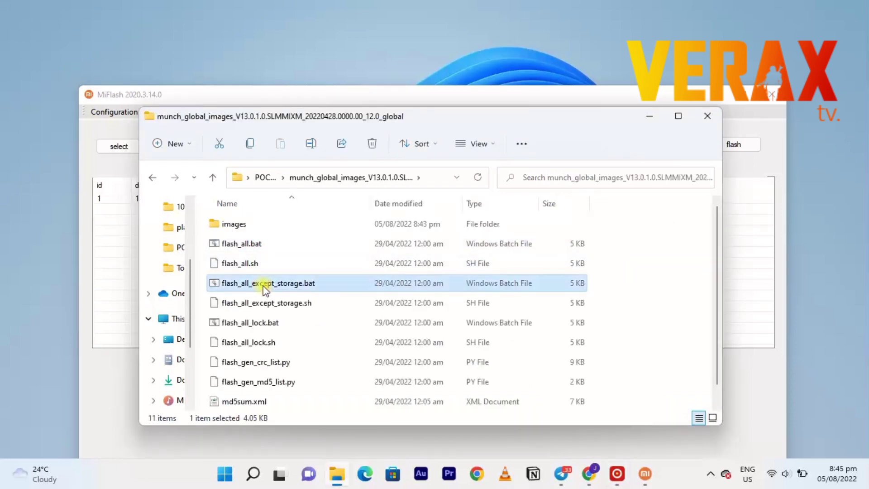
left_click(256, 244)
right_click(257, 245)
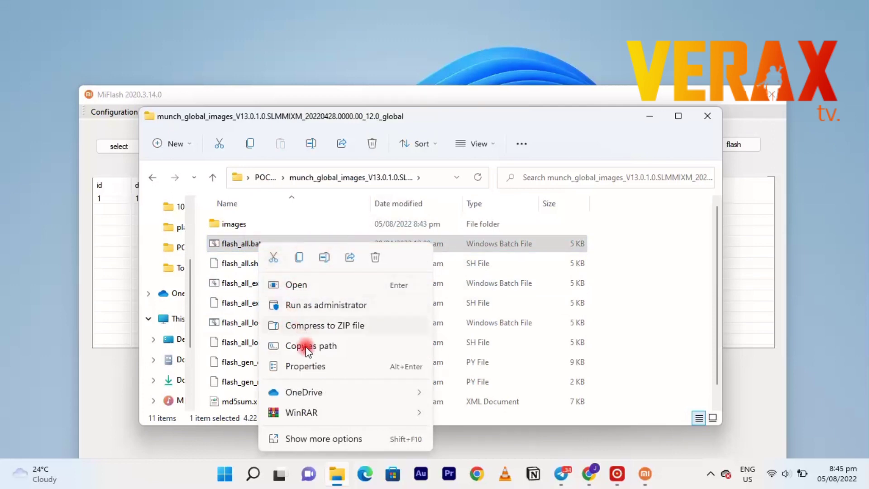
left_click(325, 433)
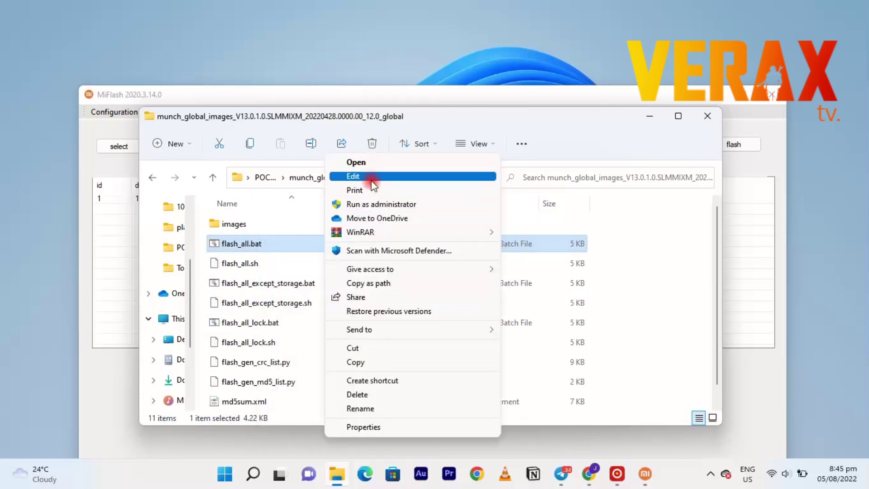
left_click(371, 180)
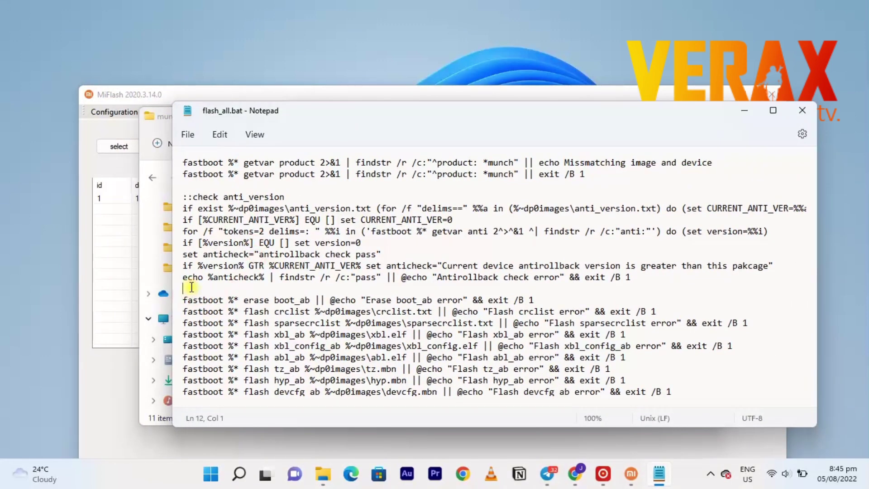
Step: Delete the ::check anti_version block and leftover blank lines, then close the file
left_click_drag(448, 277, 540, 275)
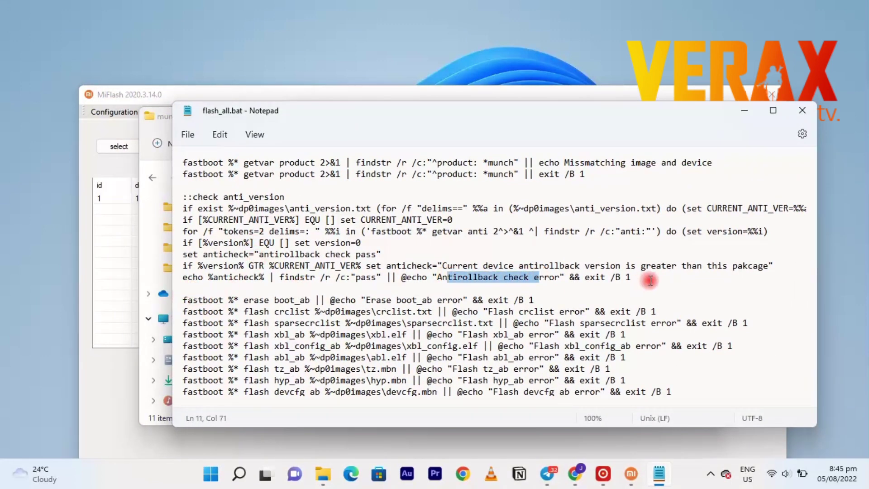
left_click_drag(650, 280, 190, 196)
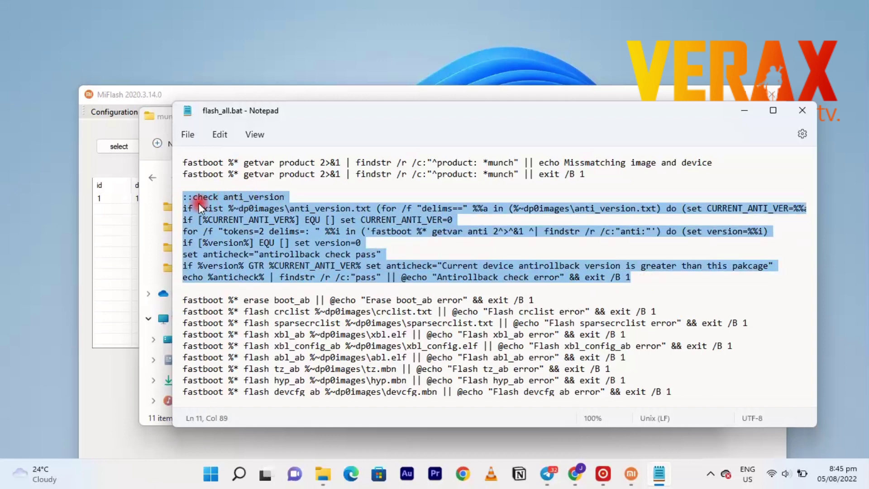
right_click(197, 202)
left_click(243, 117)
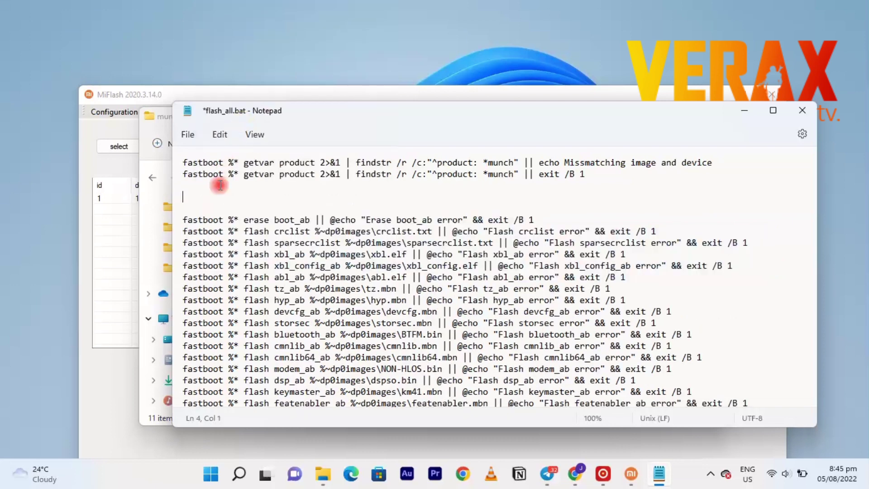
key("BackSpace")
key("BackSpace")
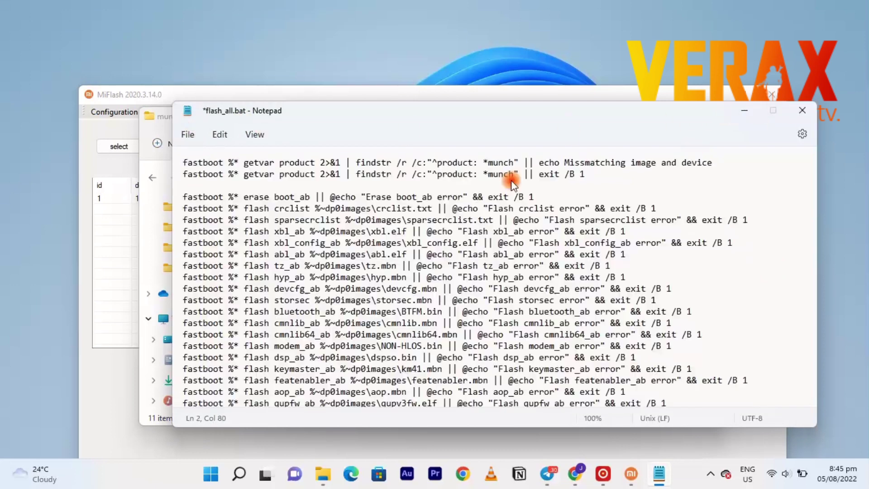
left_click(798, 113)
Step: Save flash_all.bat, close File Explorer, refresh MiFlash's device row and start flashing again
left_click(409, 311)
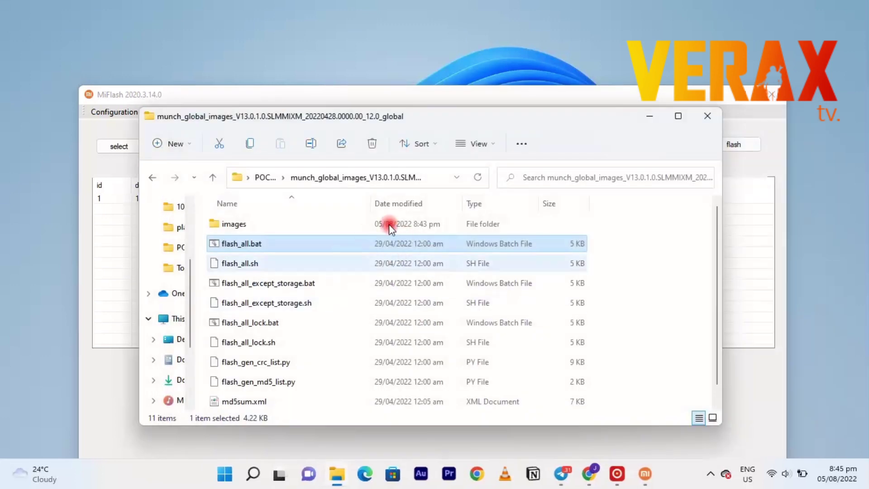
left_click(711, 116)
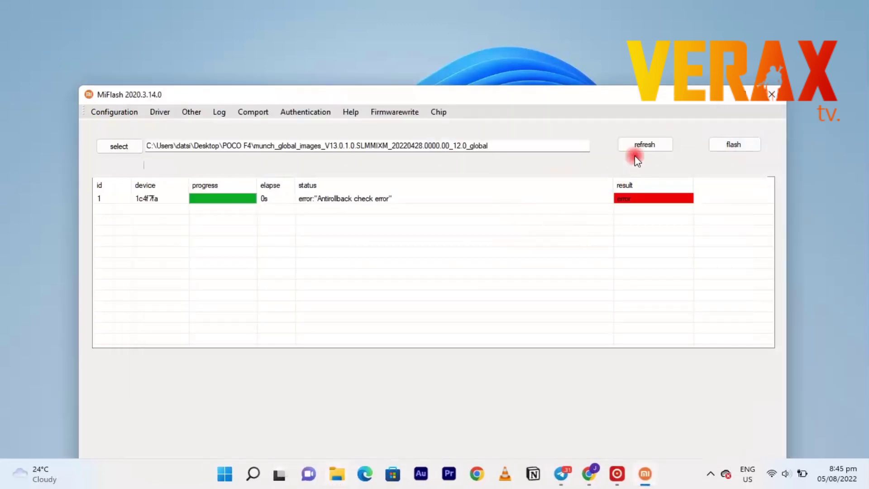
left_click(649, 145)
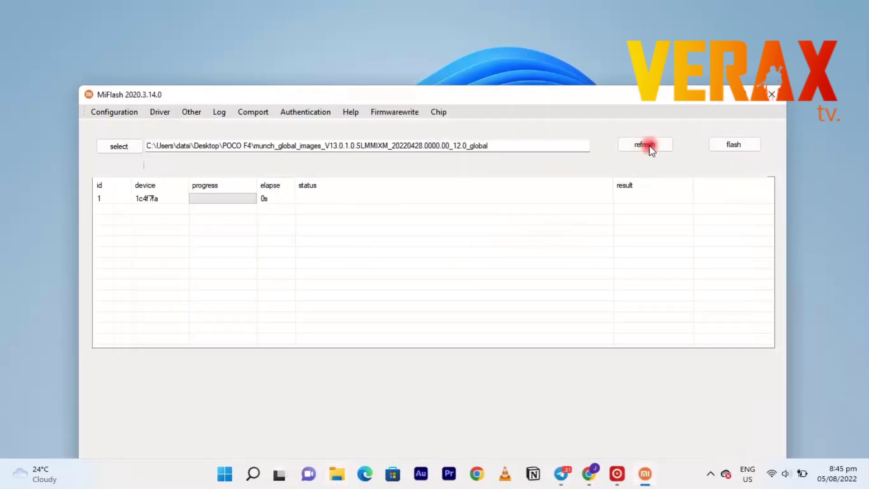
left_click(736, 144)
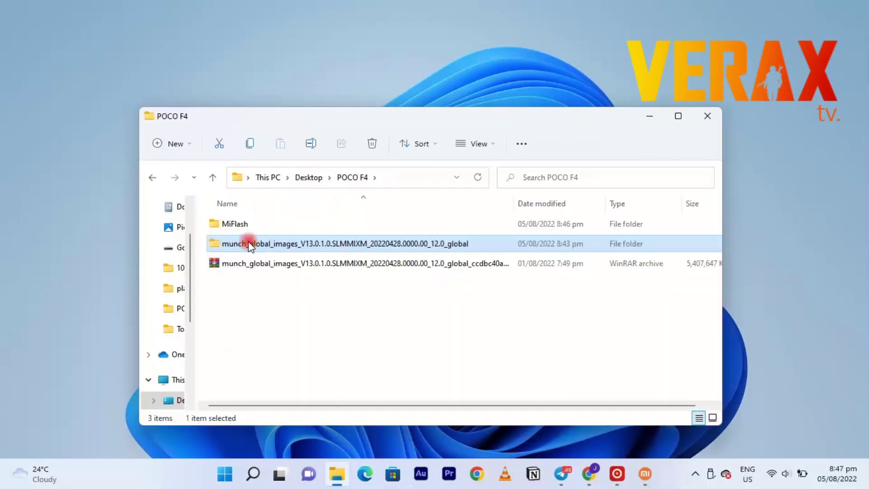
Step: Cut the ROM folder and paste it into Local Disk (C:), cancelling the replace prompt
right_click(250, 245)
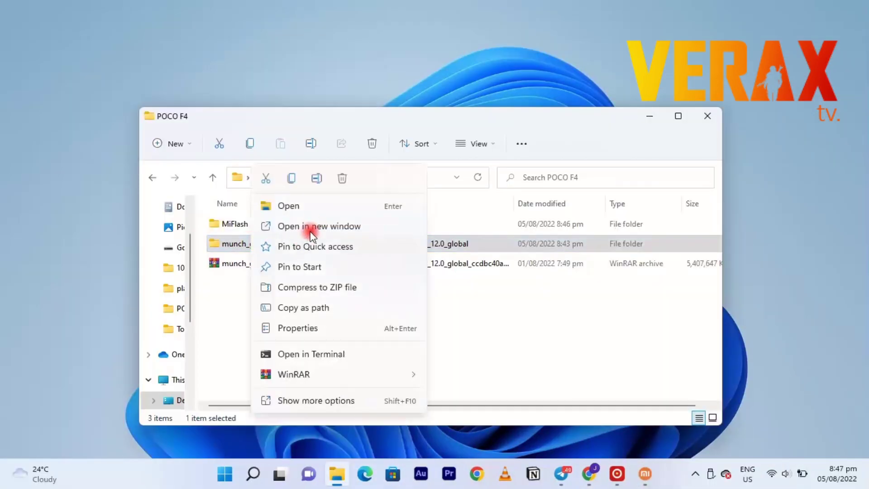
left_click(265, 179)
right_click(172, 380)
left_click(236, 208)
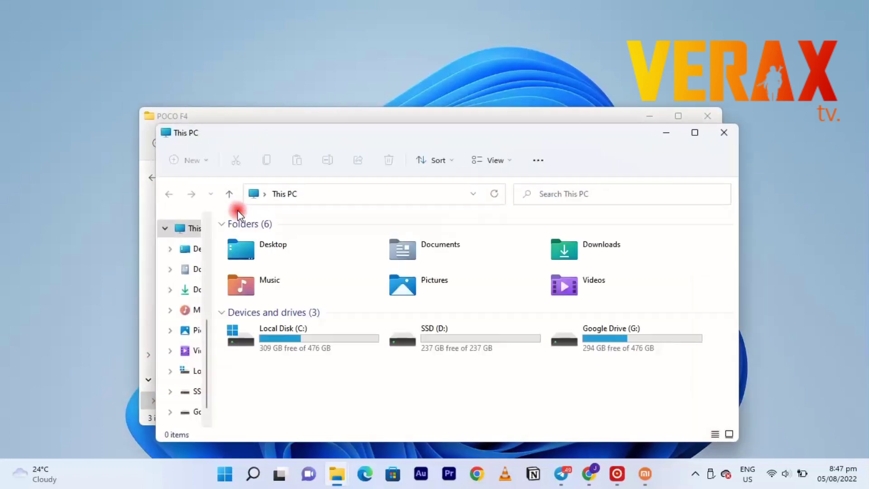
double_click(324, 336)
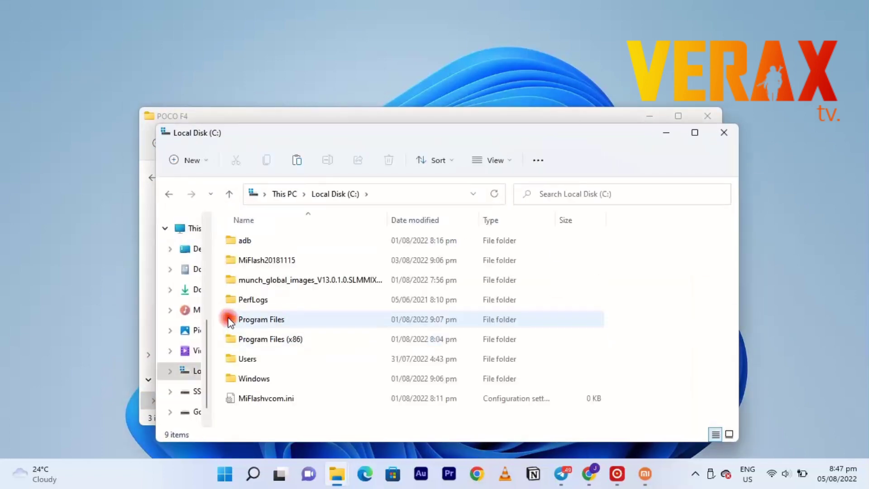
key("ctrl+v")
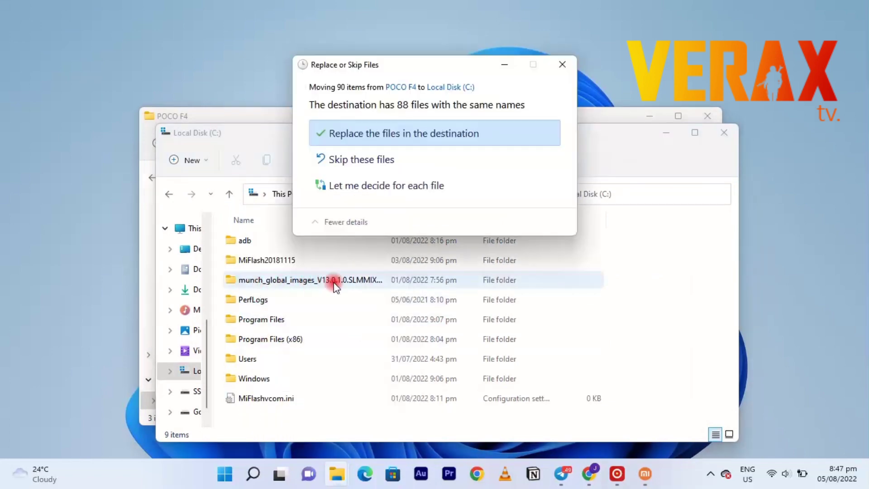
left_click(561, 71)
Step: Open the munch_global_images folder on C: and copy its full path
key("Return")
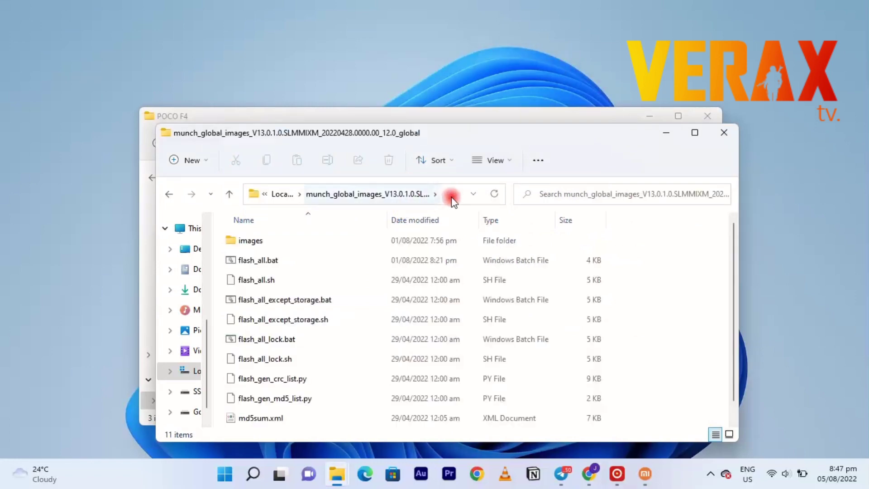
left_click(448, 194)
right_click(424, 194)
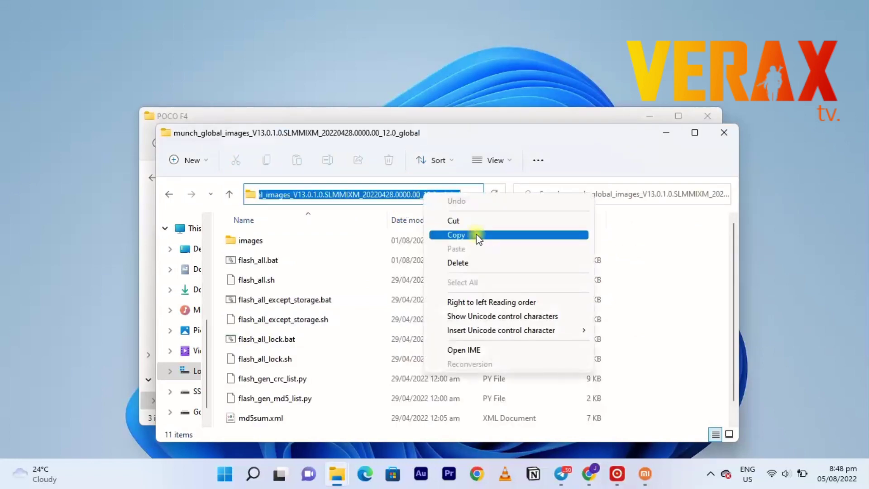
left_click(484, 242)
Step: Set MiFlash's path to C:\munch_global_images_V13.0.1.0.SLMMIXM_20220428.0000.00_12.0_global and refresh the device
left_click(586, 118)
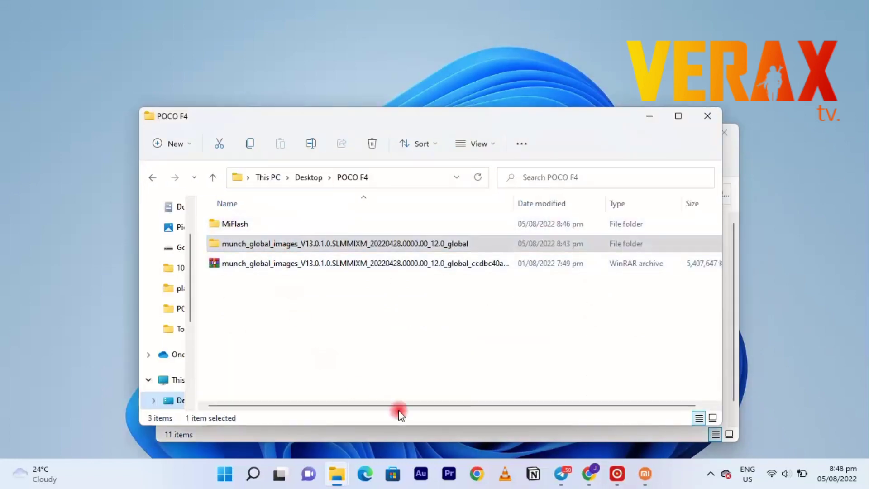
left_click(646, 474)
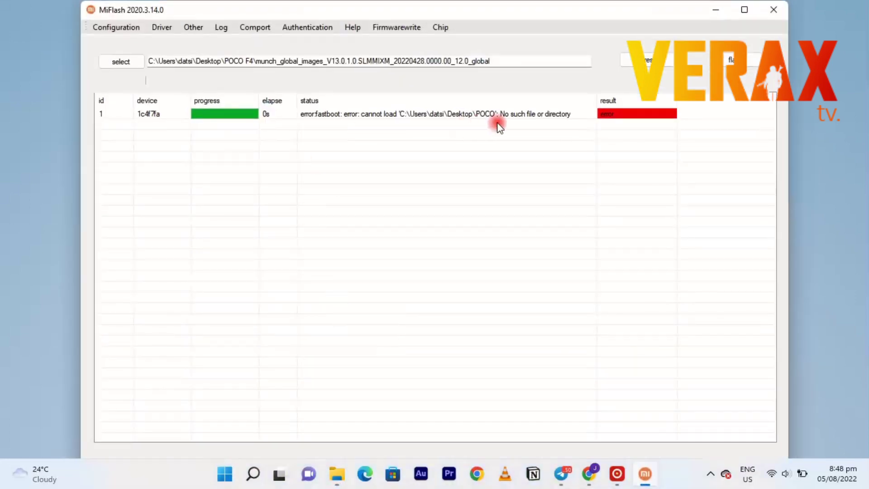
left_click_drag(487, 60, 137, 55)
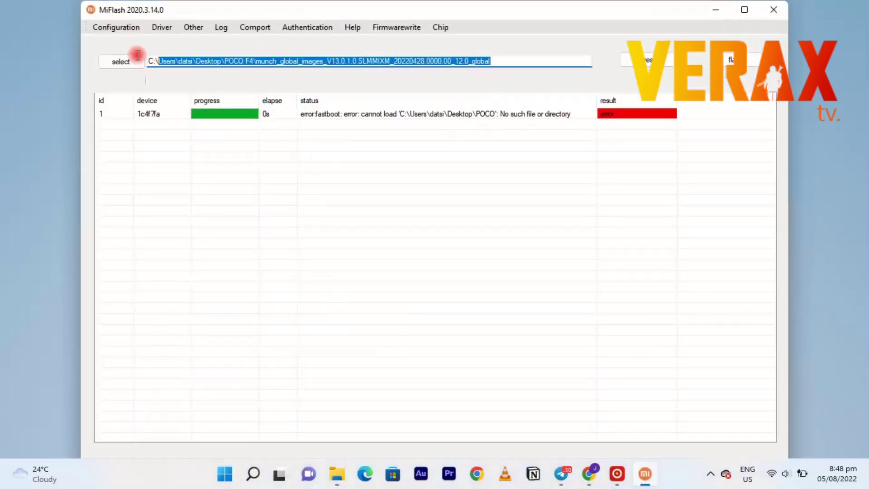
right_click(166, 55)
left_click(217, 113)
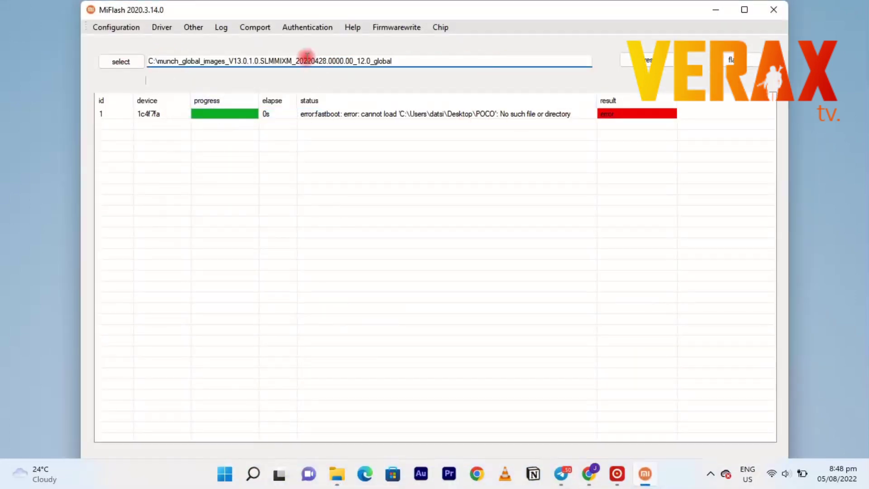
left_click(648, 62)
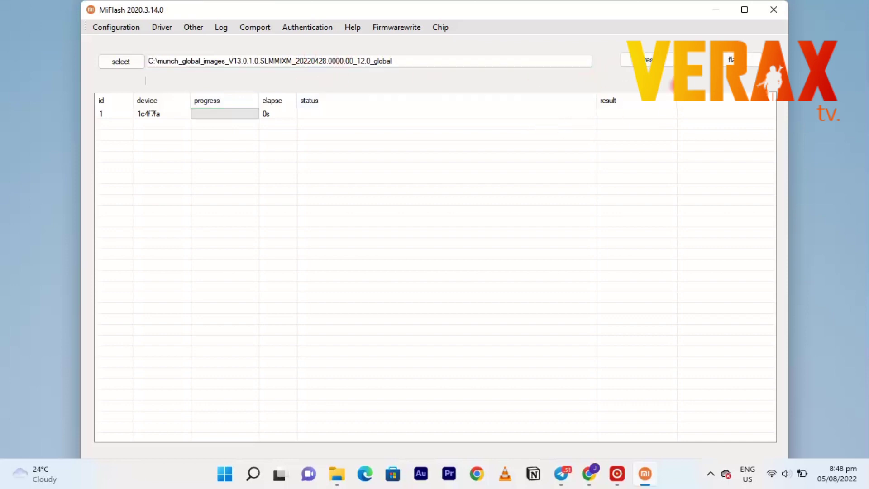